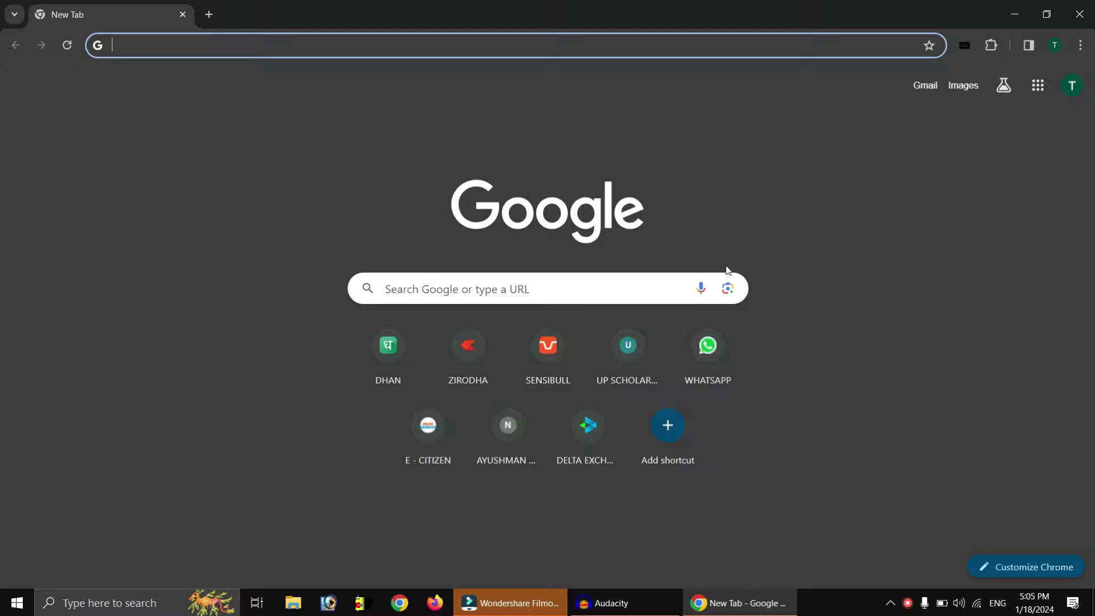
Step: Search Google for csc login
click(619, 288)
click(542, 318)
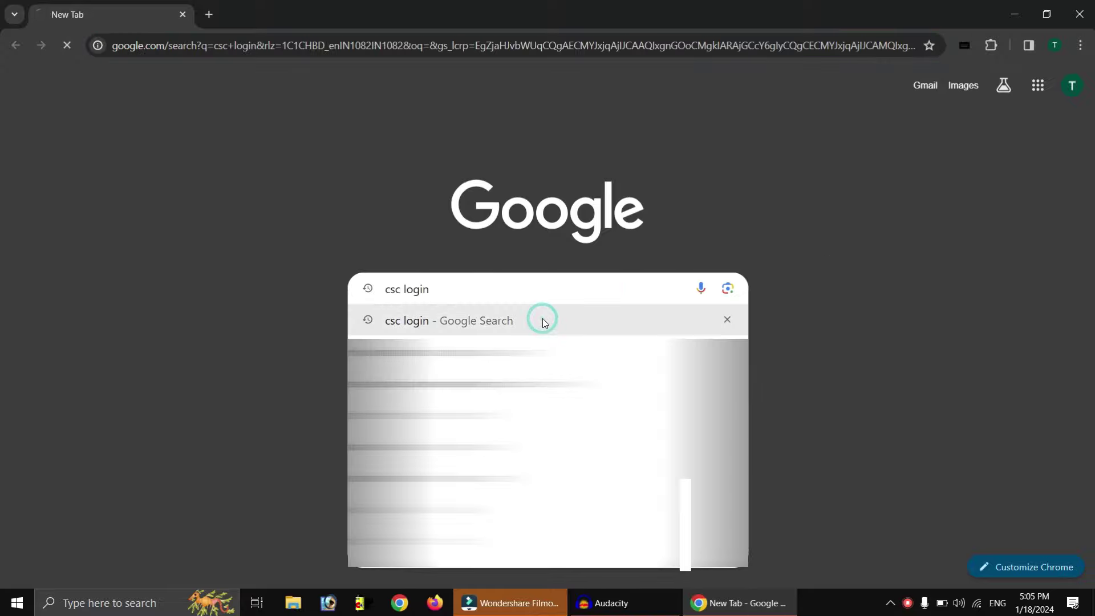
Step: View the official PM Vishwakarma website in a separate tab by searching for pm vishwakarma, and close that tab
click(211, 12)
click(442, 285)
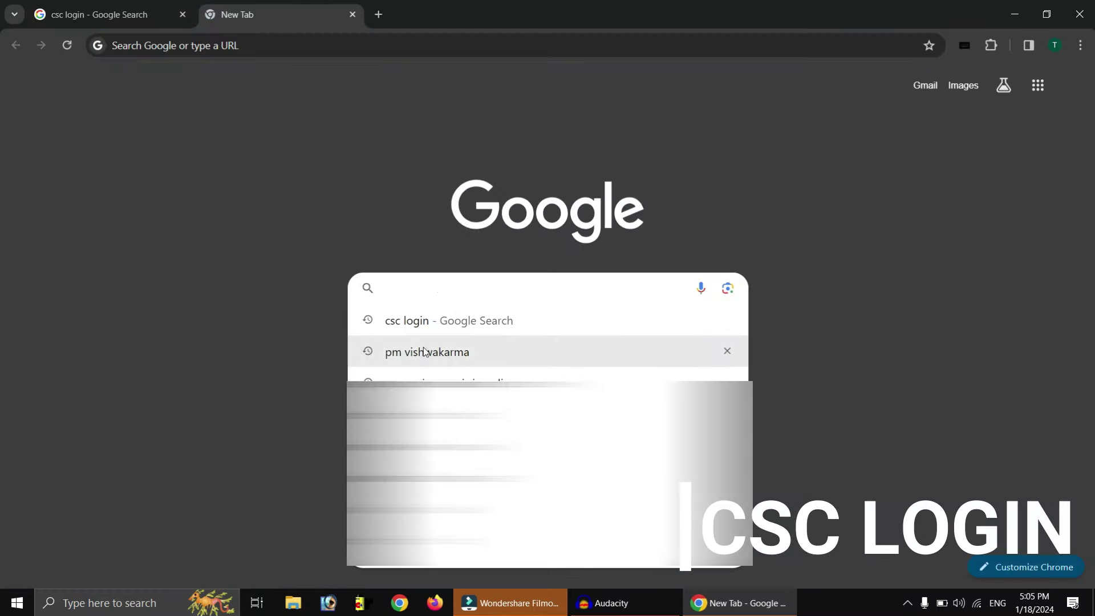
click(432, 356)
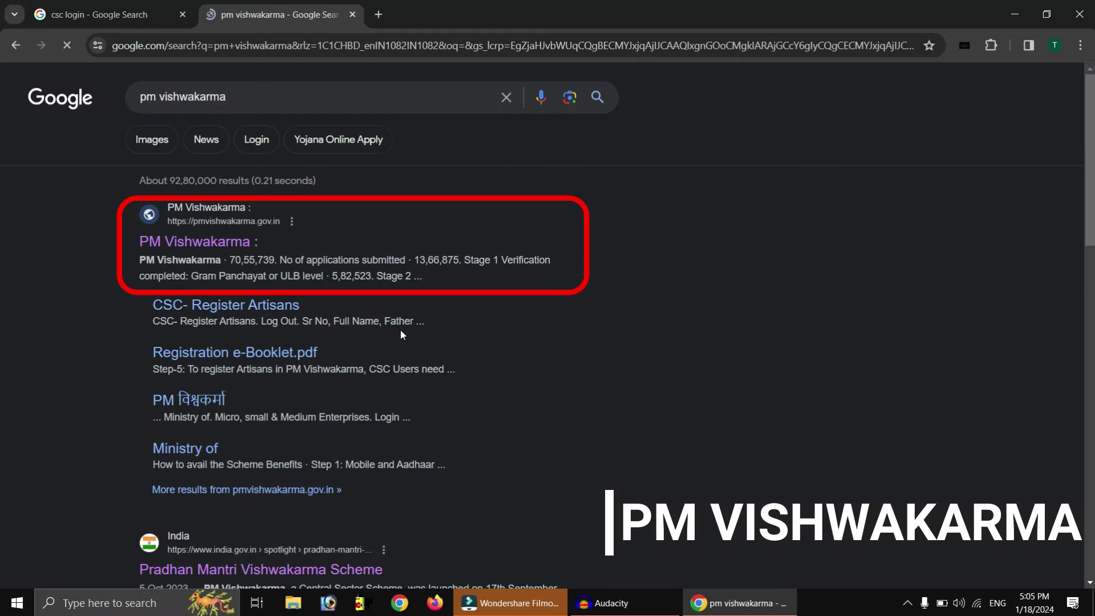
drag(137, 235, 292, 251)
click(290, 247)
click(214, 244)
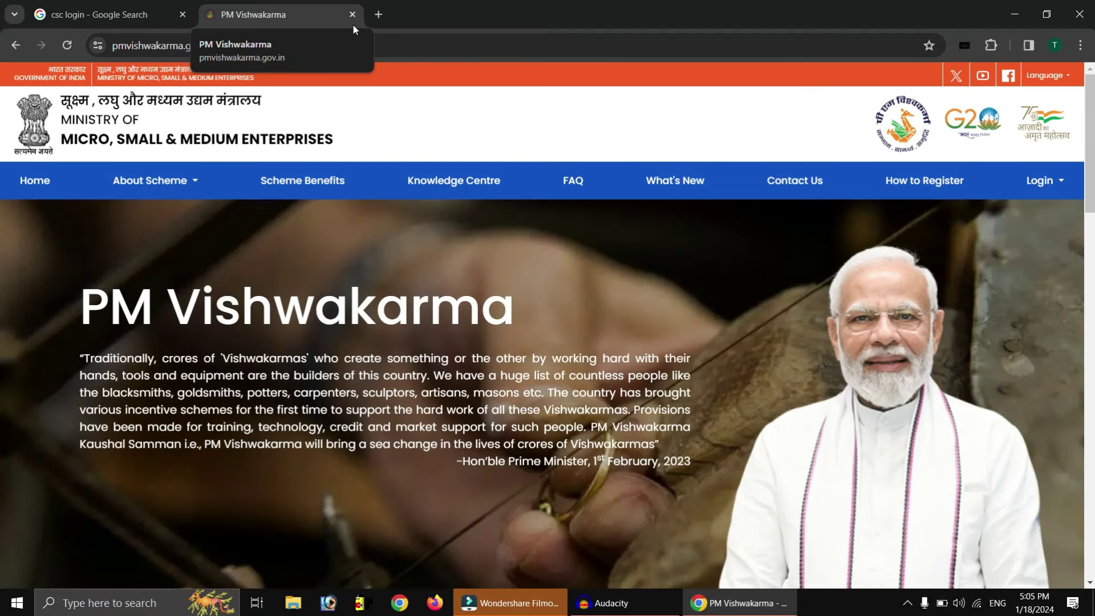
click(352, 15)
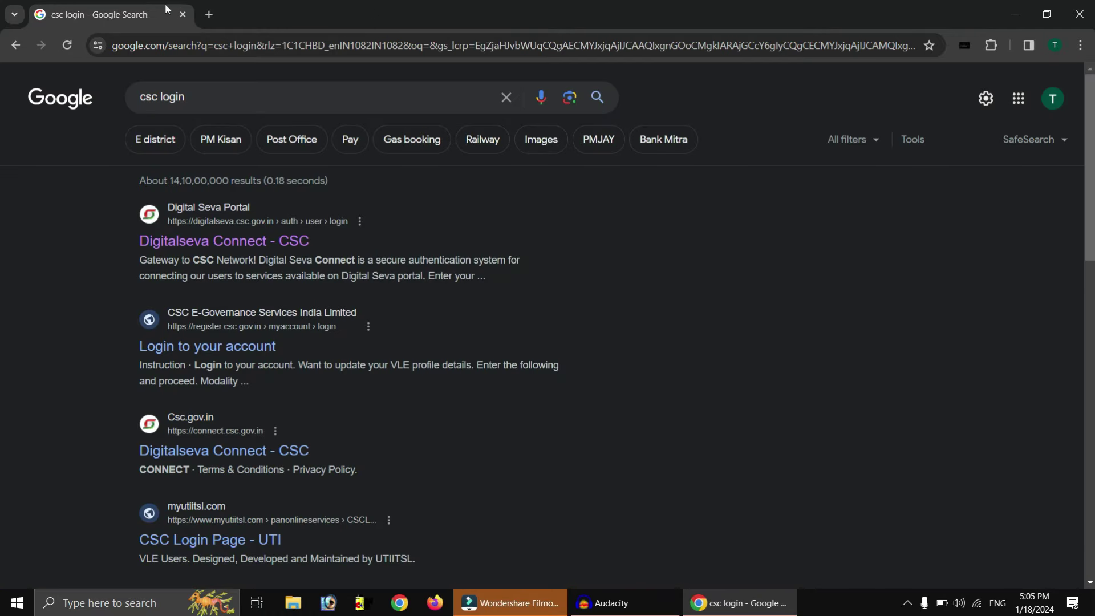
Step: Open the Digitalseva Connect - CSC result and launch the PM Vishwakarma government service by searching the portal for pm v
click(214, 249)
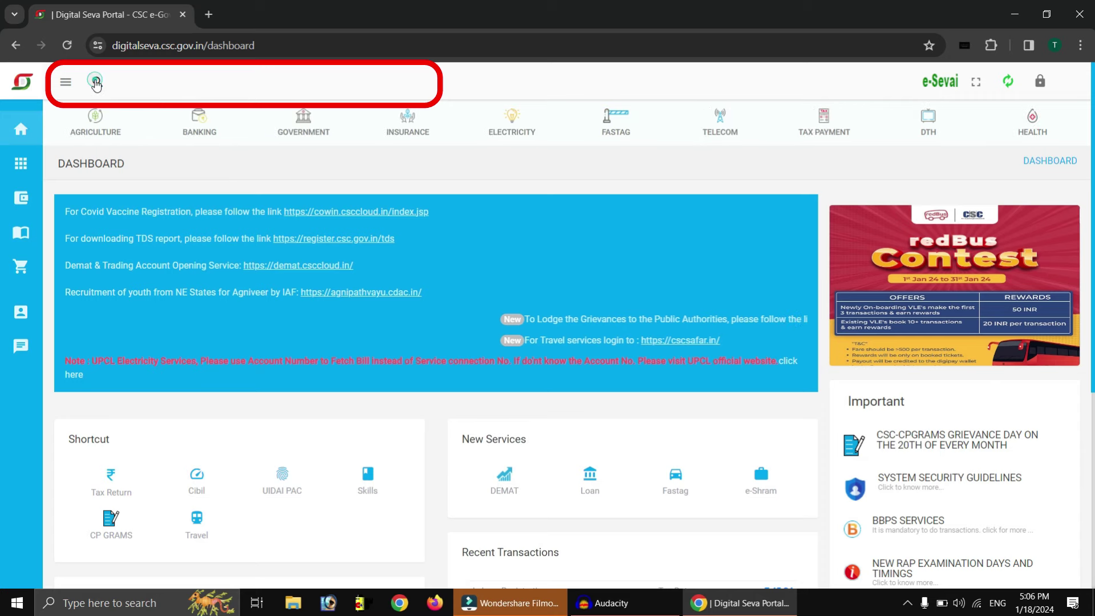
click(95, 84)
text(pm)
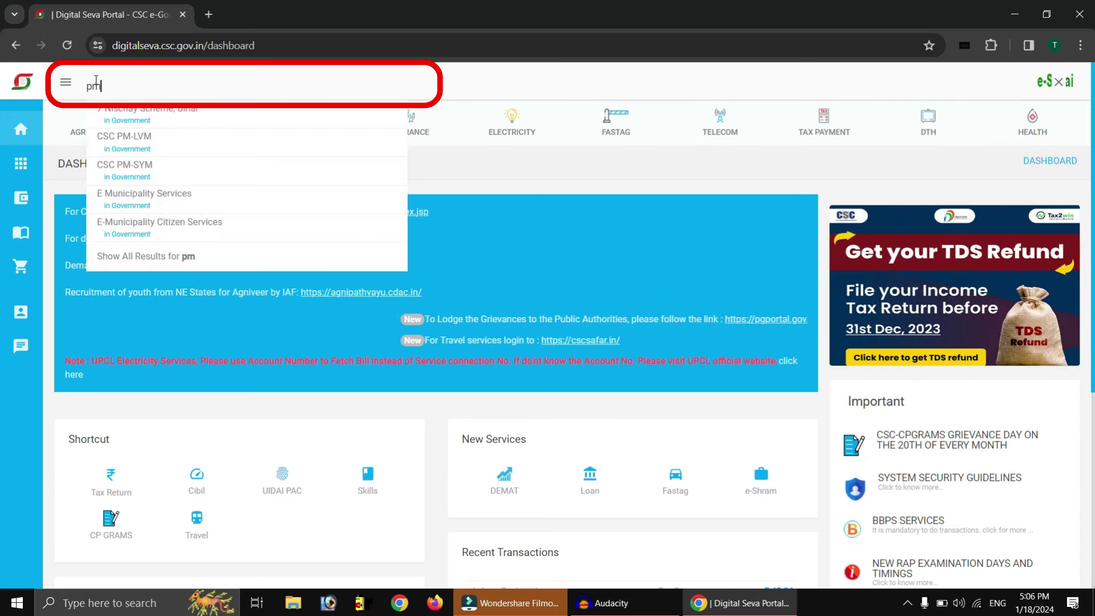
text( v)
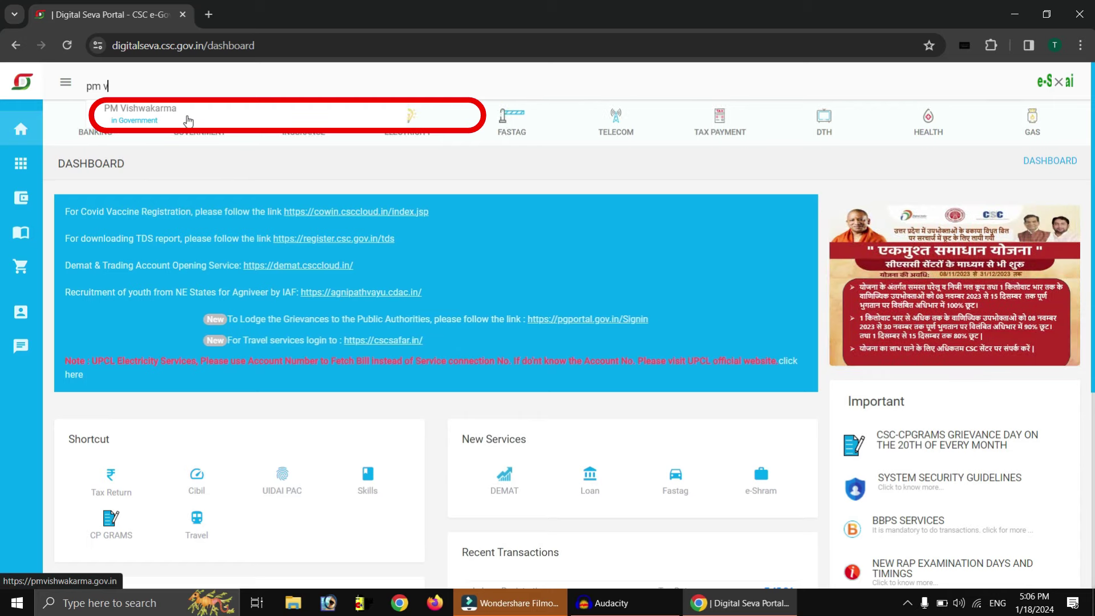
click(188, 120)
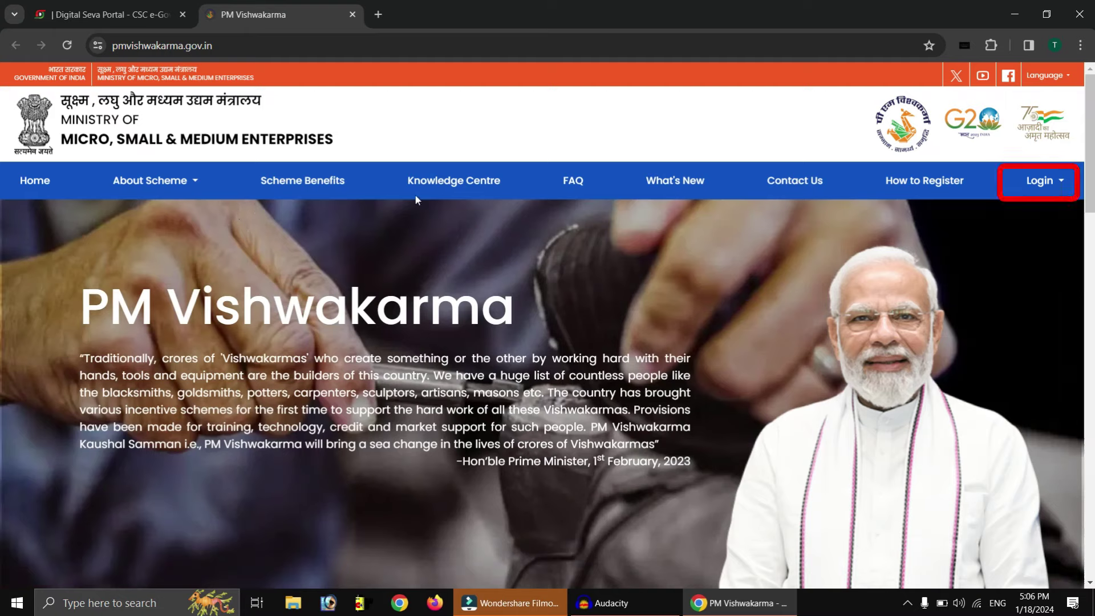
Step: Open the CSC - Register Artisans page from the CSC login options of the PM Vishwakarma site
click(1060, 181)
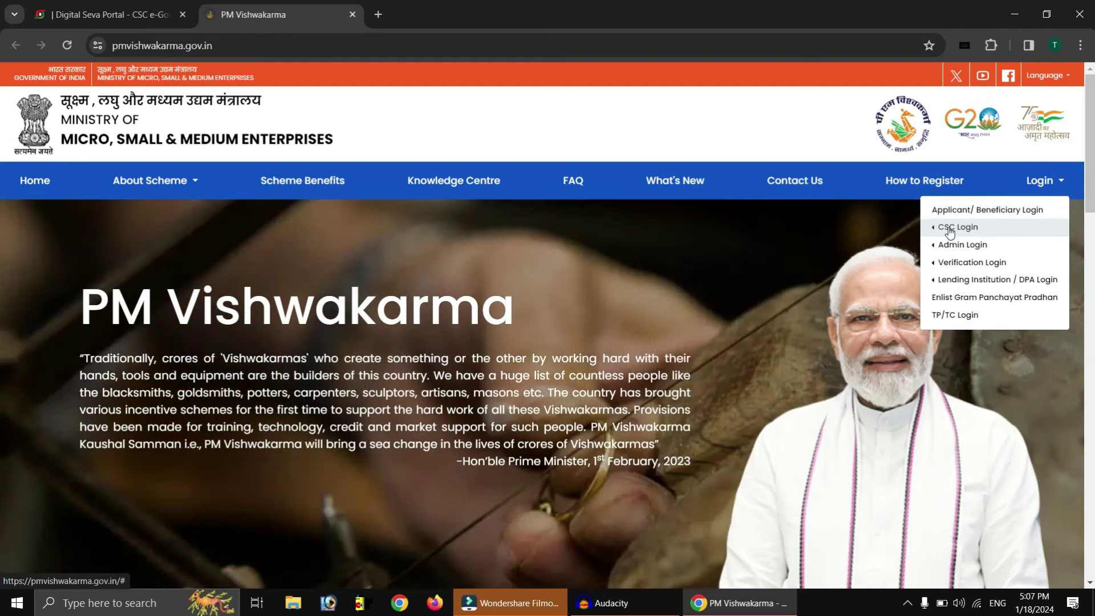
click(949, 230)
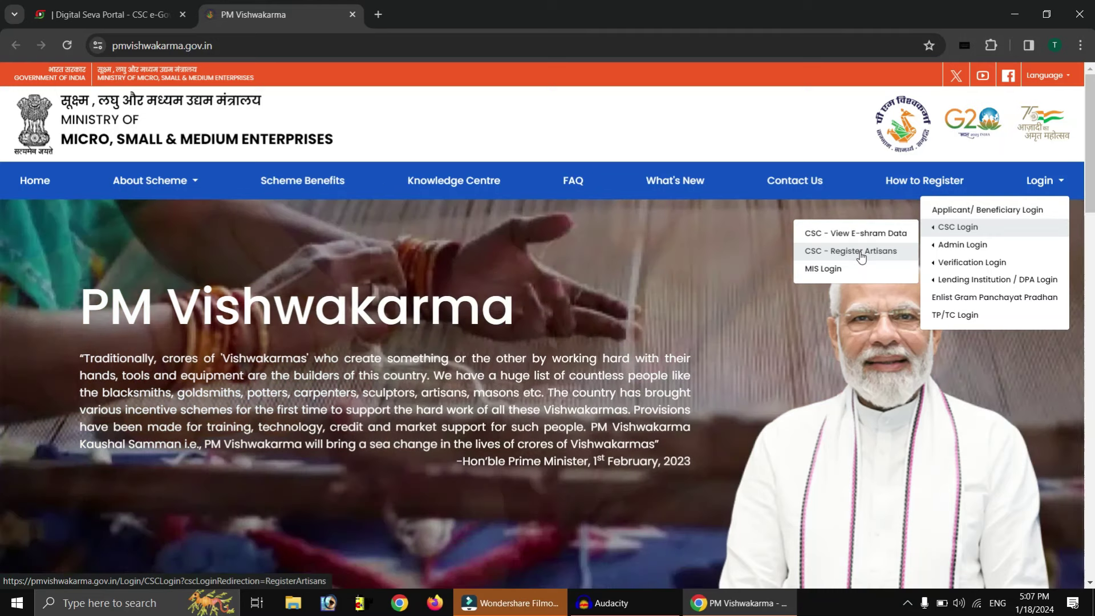
click(861, 254)
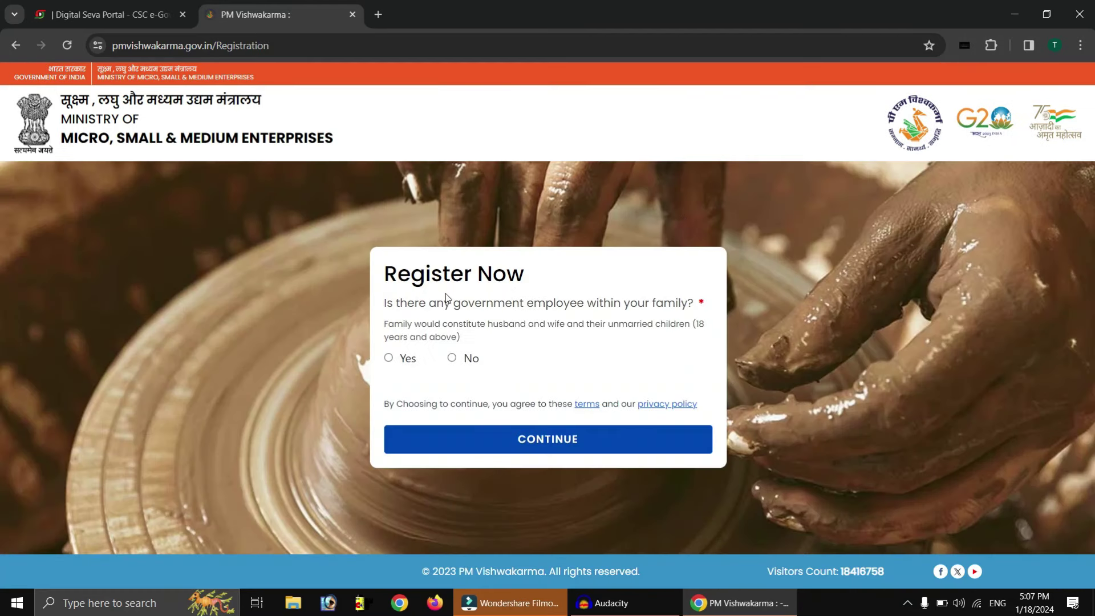
Step: Answer No to the government employee and existing credit or loan questions, and continue the registration
click(452, 357)
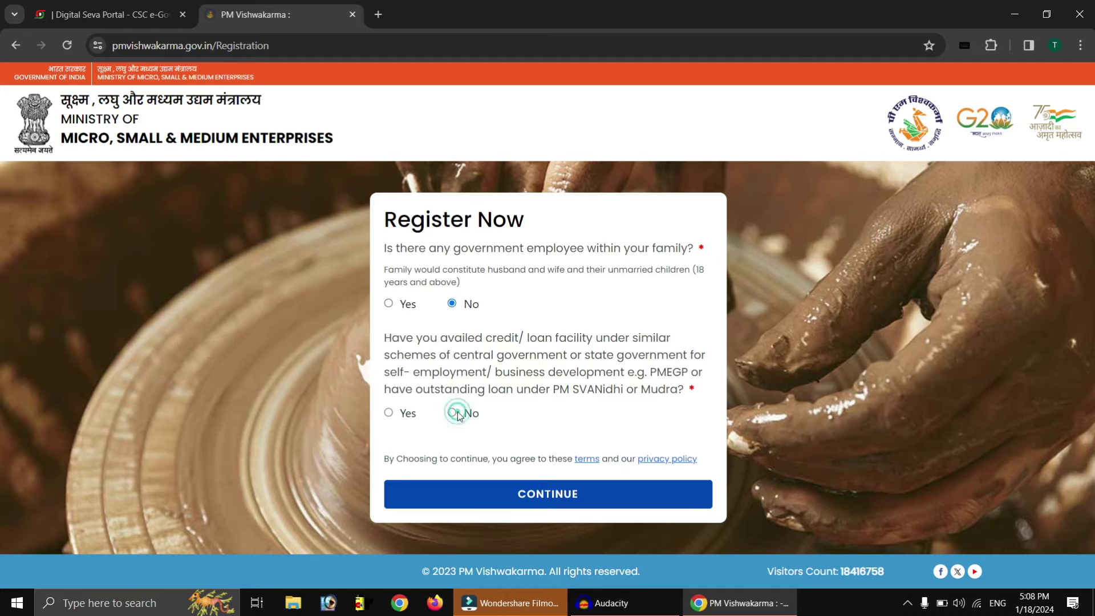
click(453, 413)
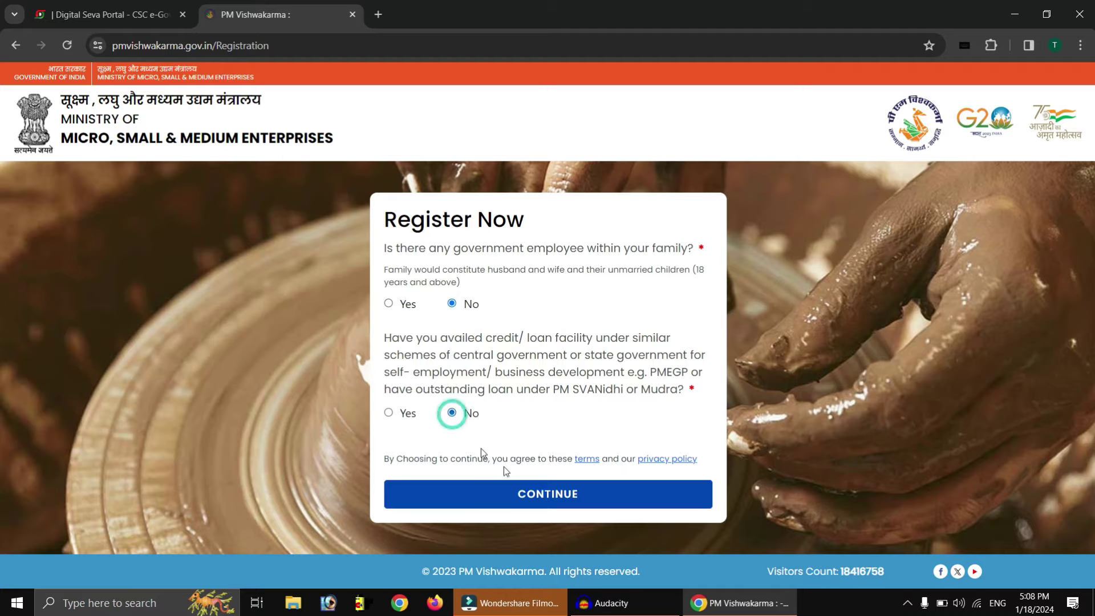
click(541, 495)
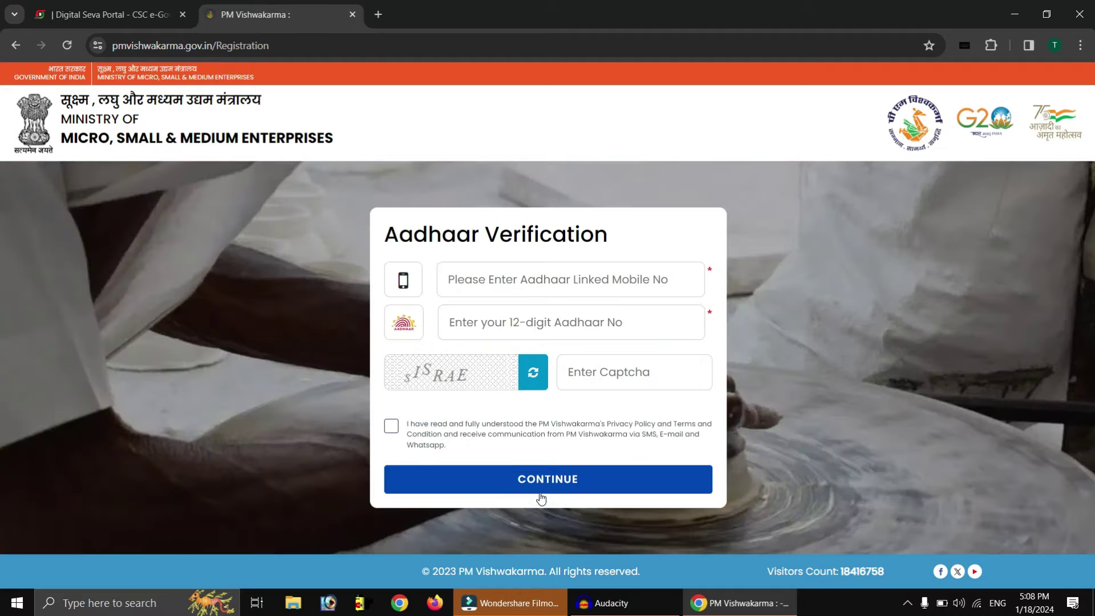
Step: Complete the Aadhaar verification form with the linked mobile number, Aadhaar number, captcha and accepted terms, and continue
click(515, 282)
click(488, 321)
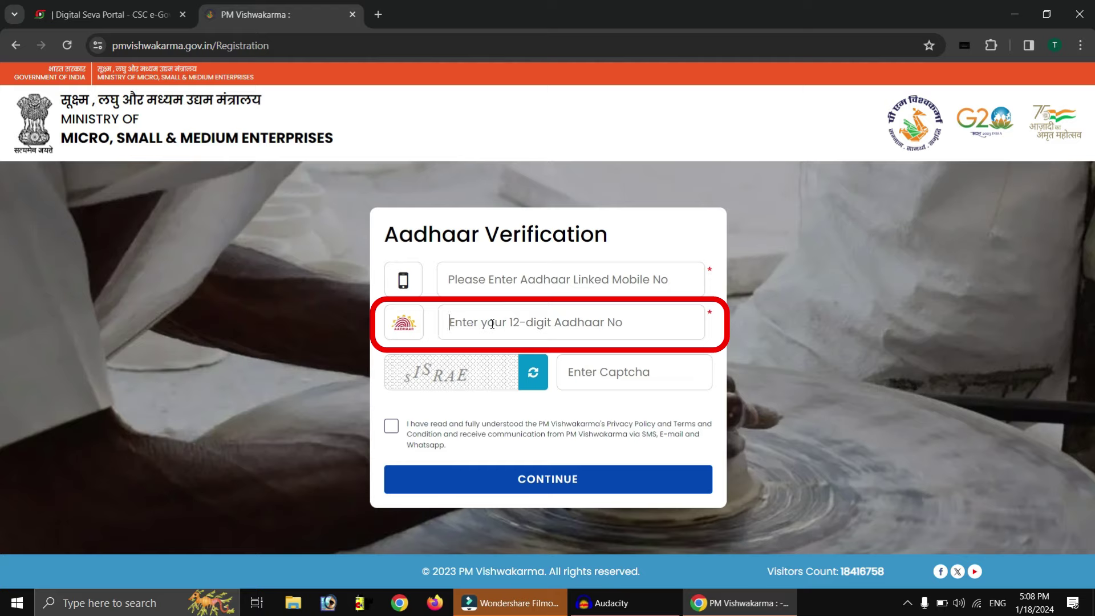
click(598, 374)
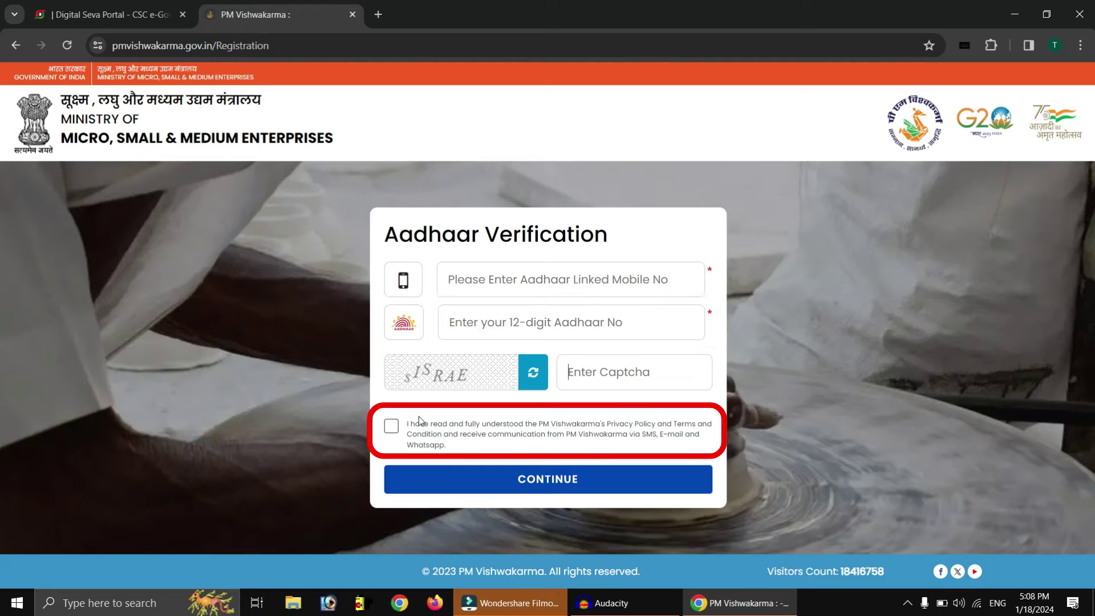
click(391, 426)
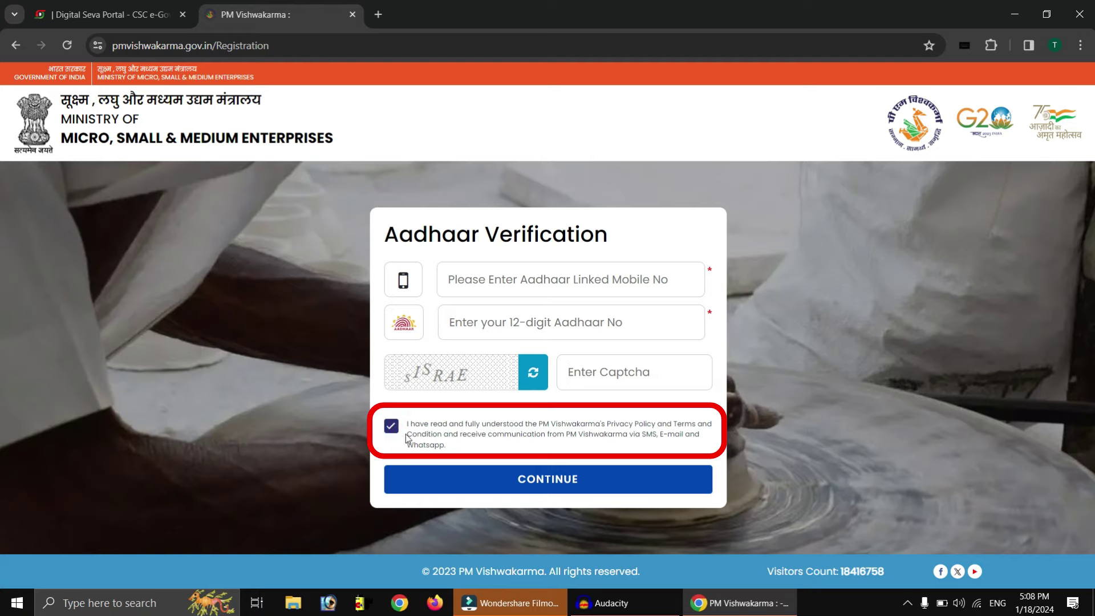
click(530, 483)
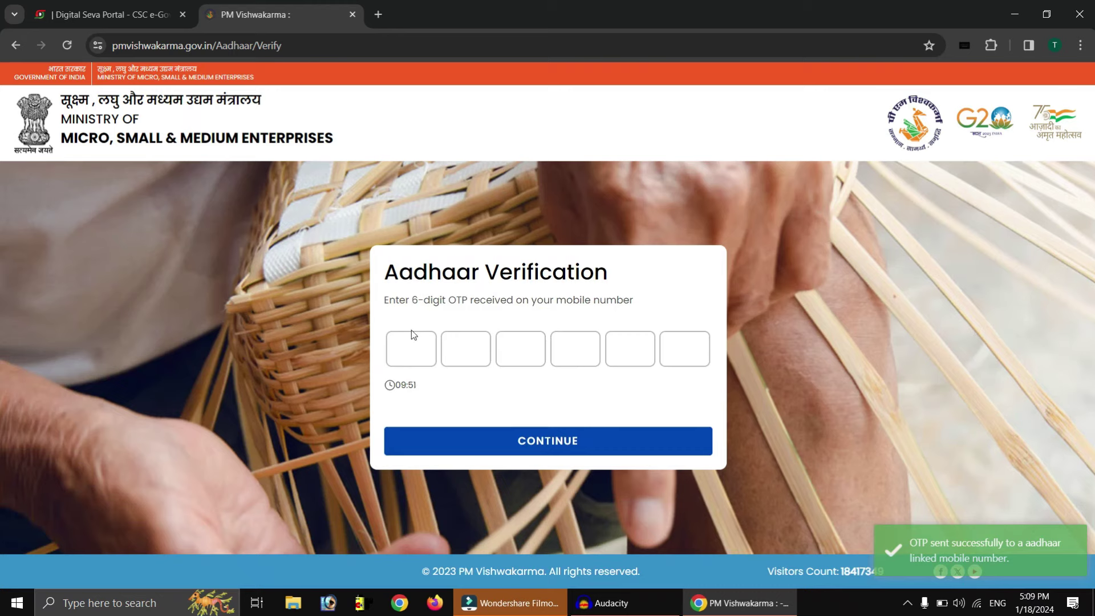
Step: Enter the OTP received on the mobile number, and accept the terms to start biometric verification
click(420, 346)
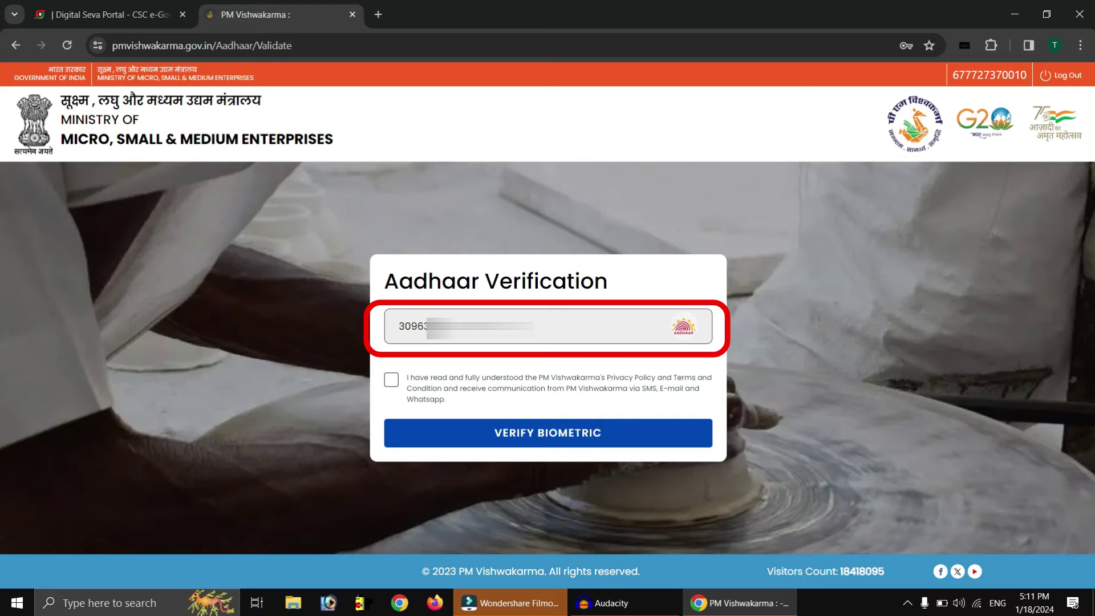
click(395, 383)
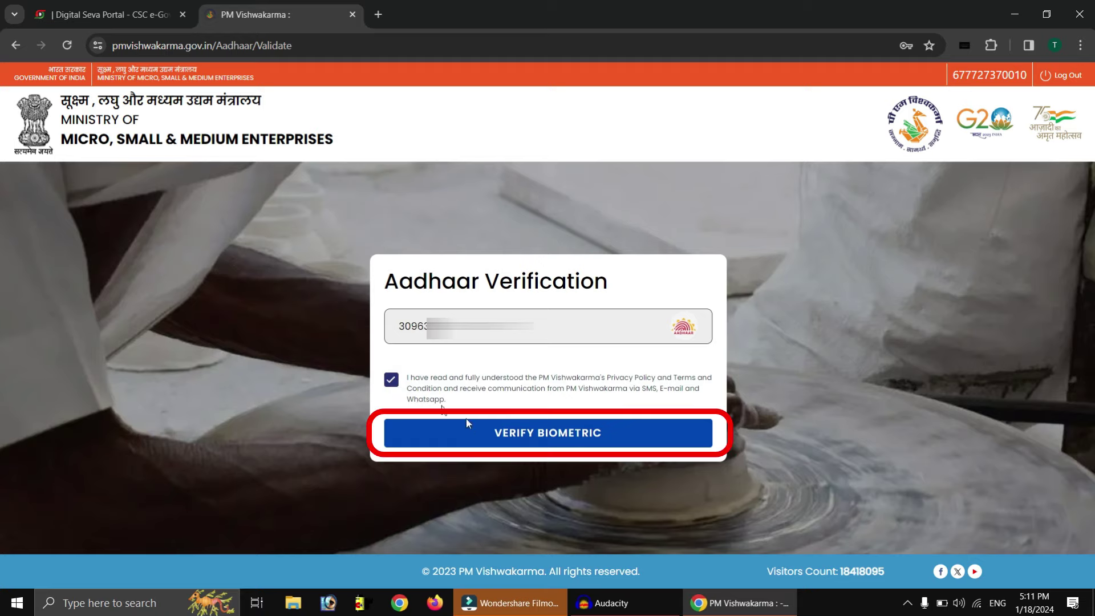
click(486, 434)
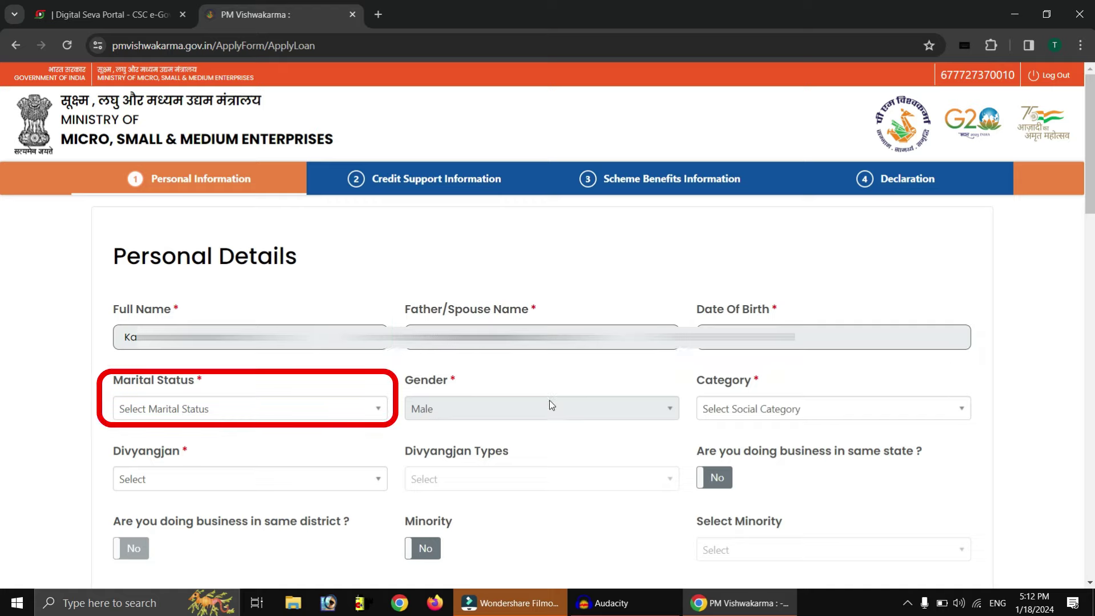
Step: Set the marital status to Unmarried and the social category to OBC in the personal details
click(209, 408)
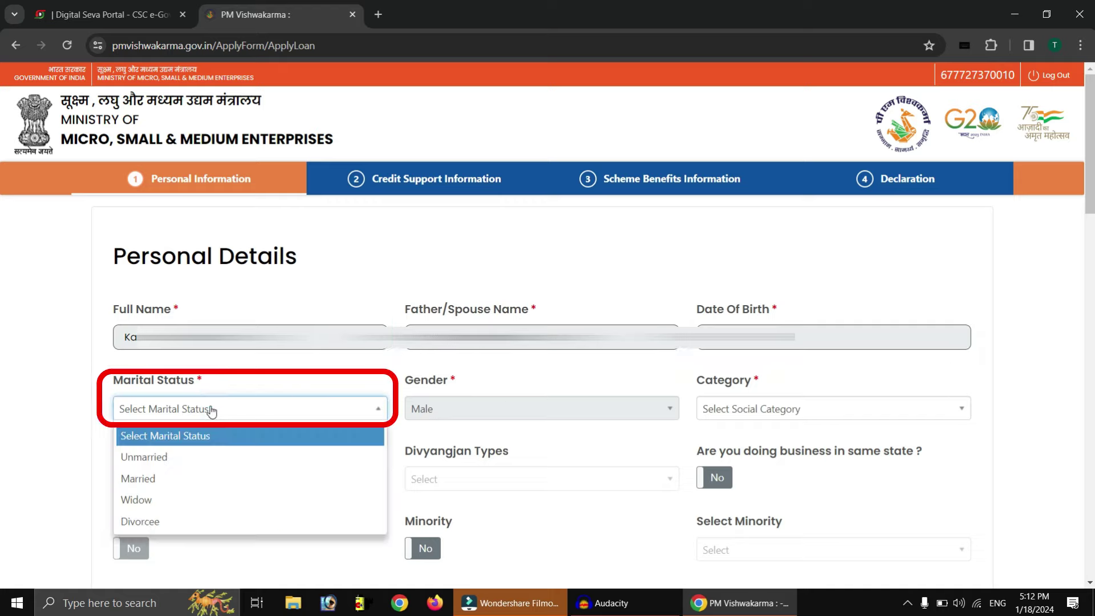
click(213, 459)
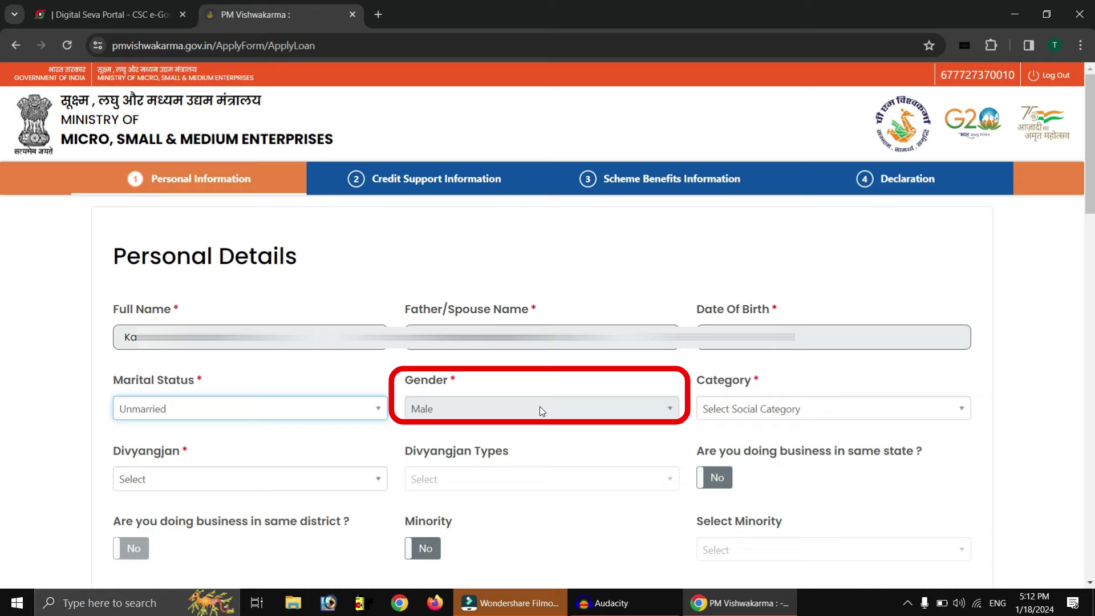
click(739, 411)
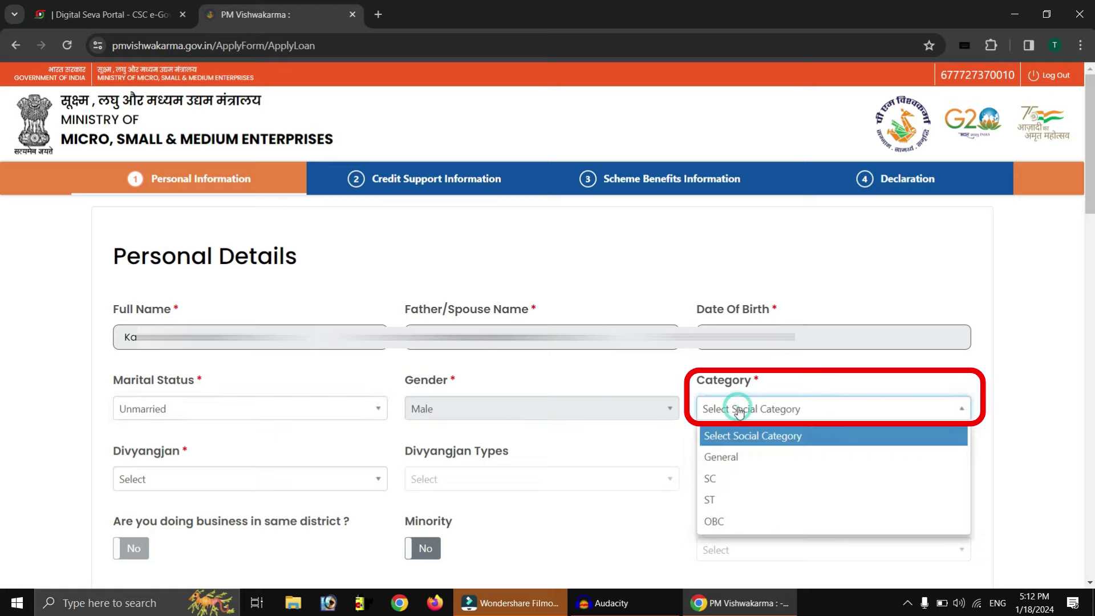
click(734, 521)
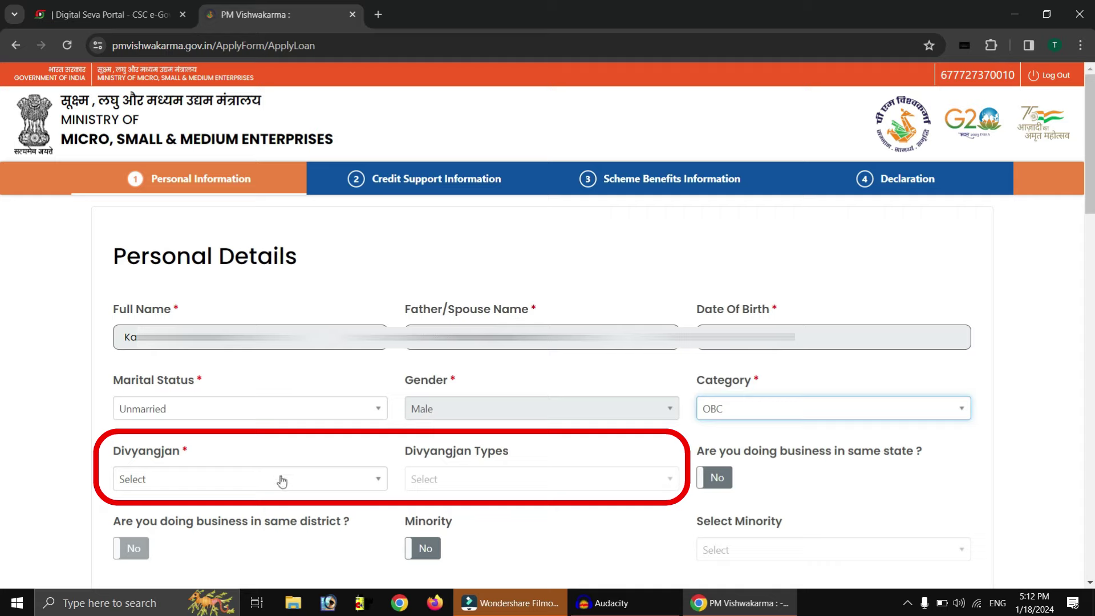
Step: Set Divyangjan to No and answer Yes to doing business in the same state and in the same district
click(282, 482)
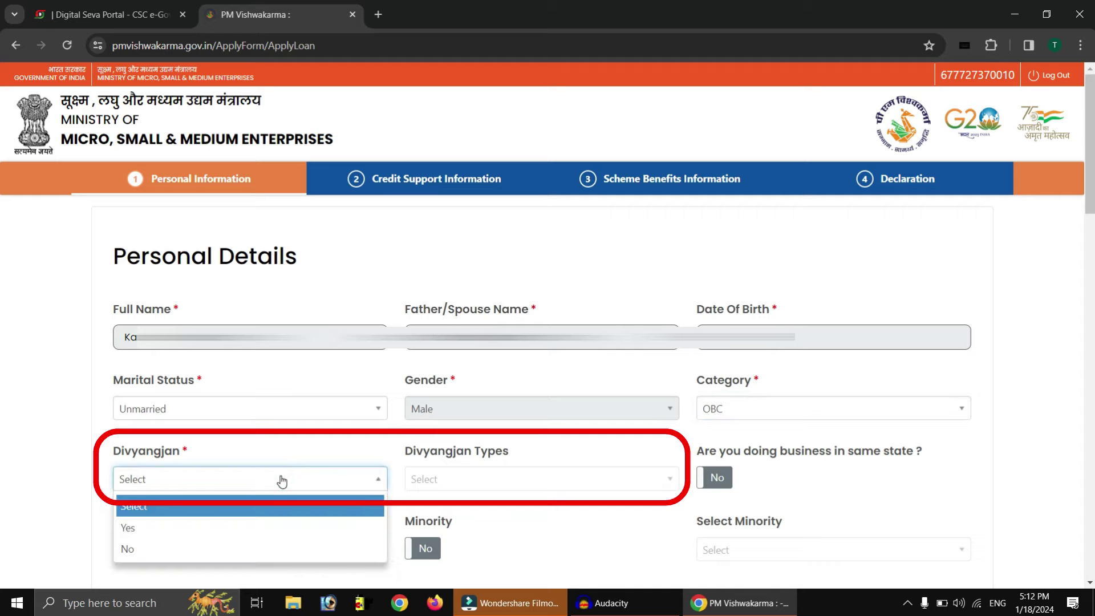
click(236, 550)
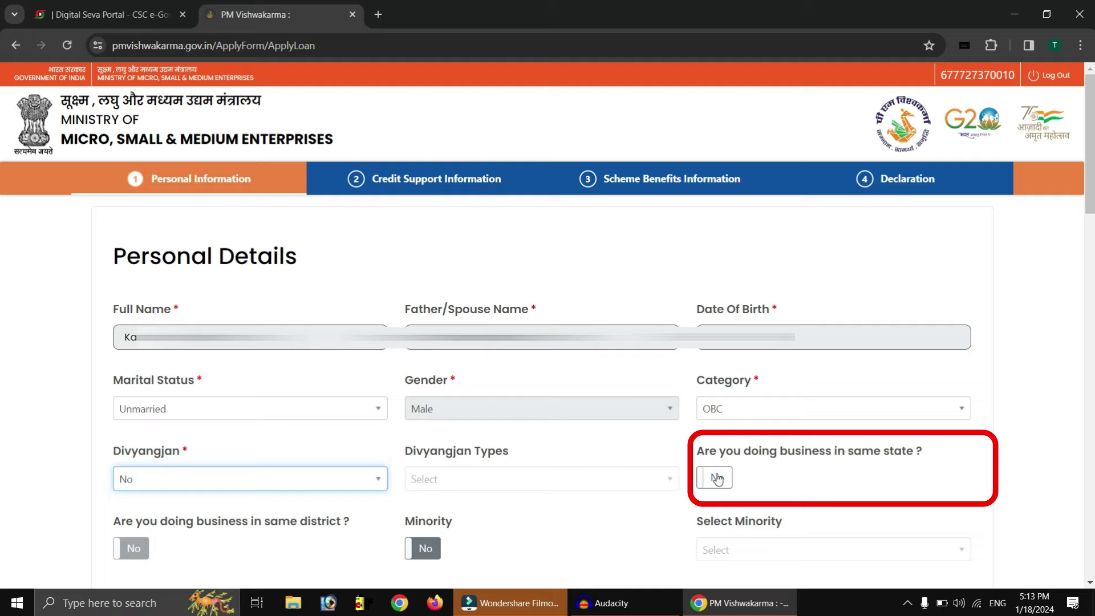
click(717, 479)
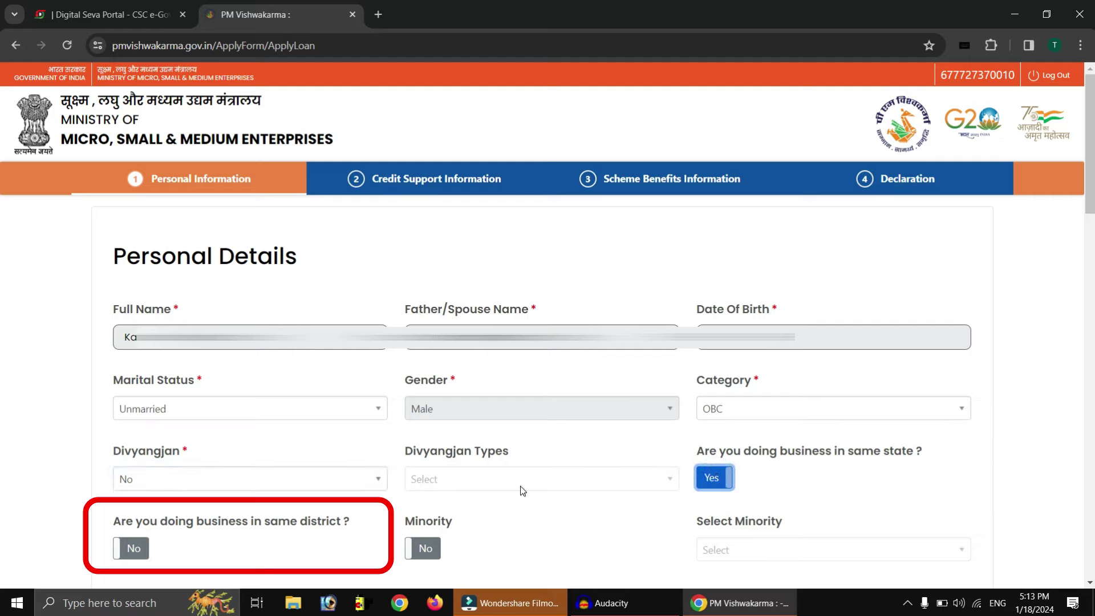
click(132, 551)
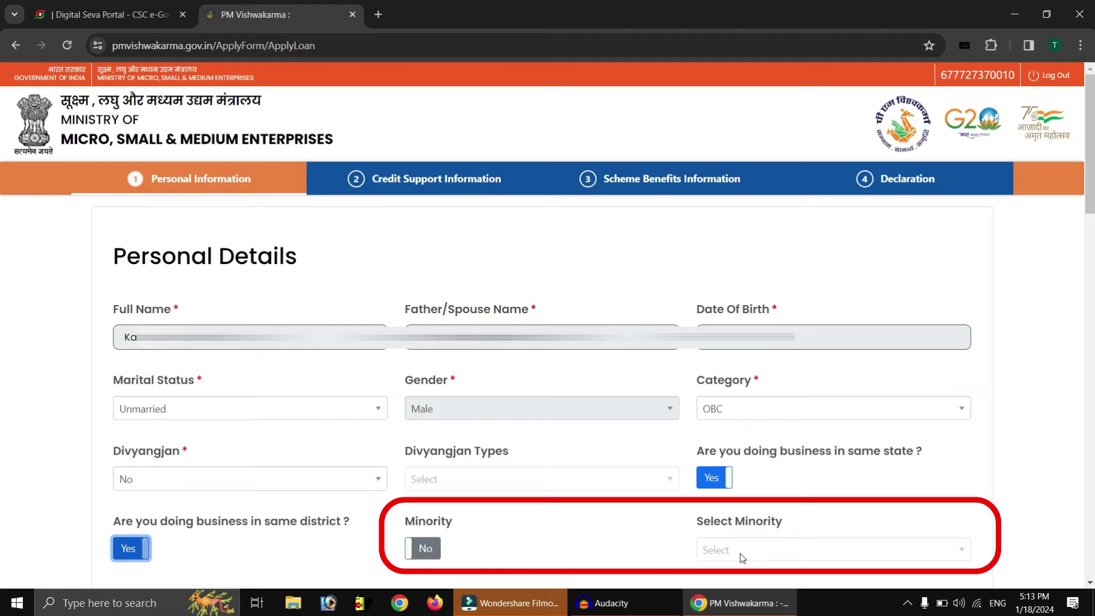
Step: Enter the applicant's PAN card number in the contact details
scroll(532, 364, down, 8)
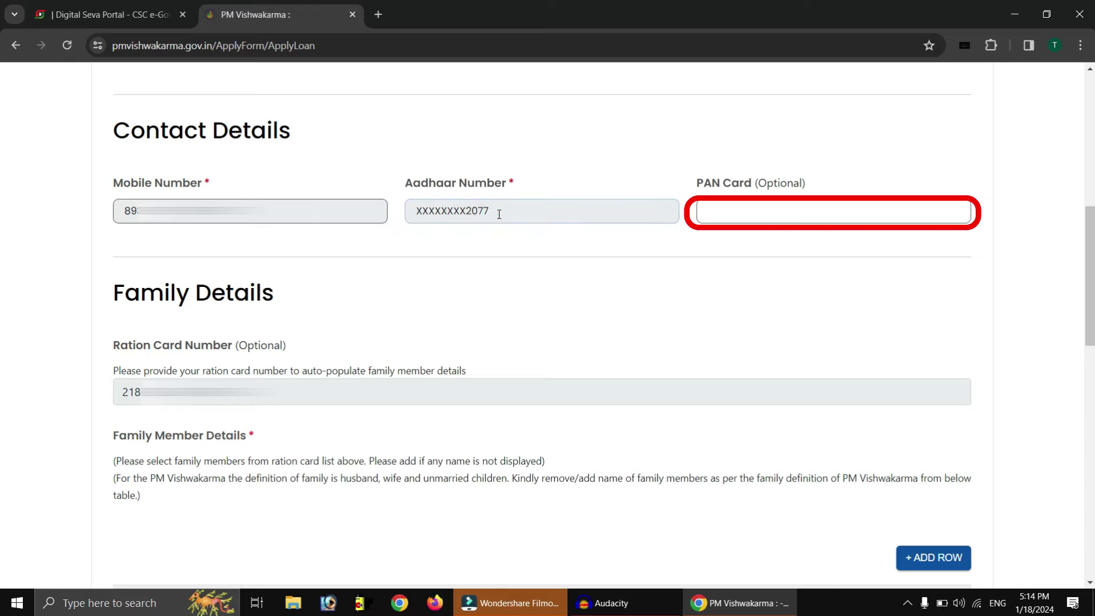
click(747, 214)
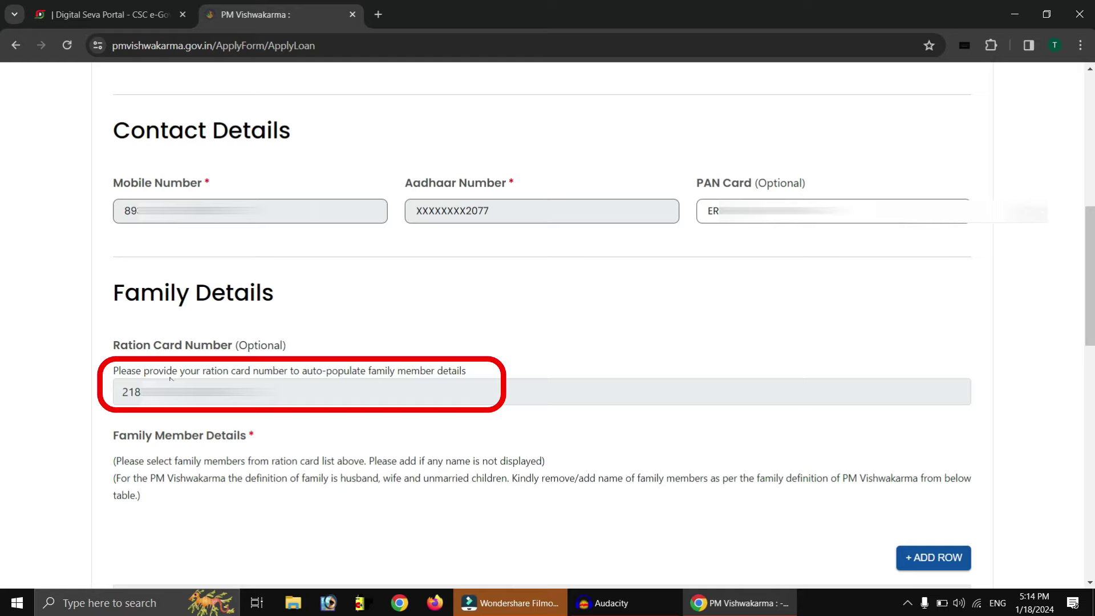
Step: Review the ration card number and the family member table in the family details
double_click(121, 393)
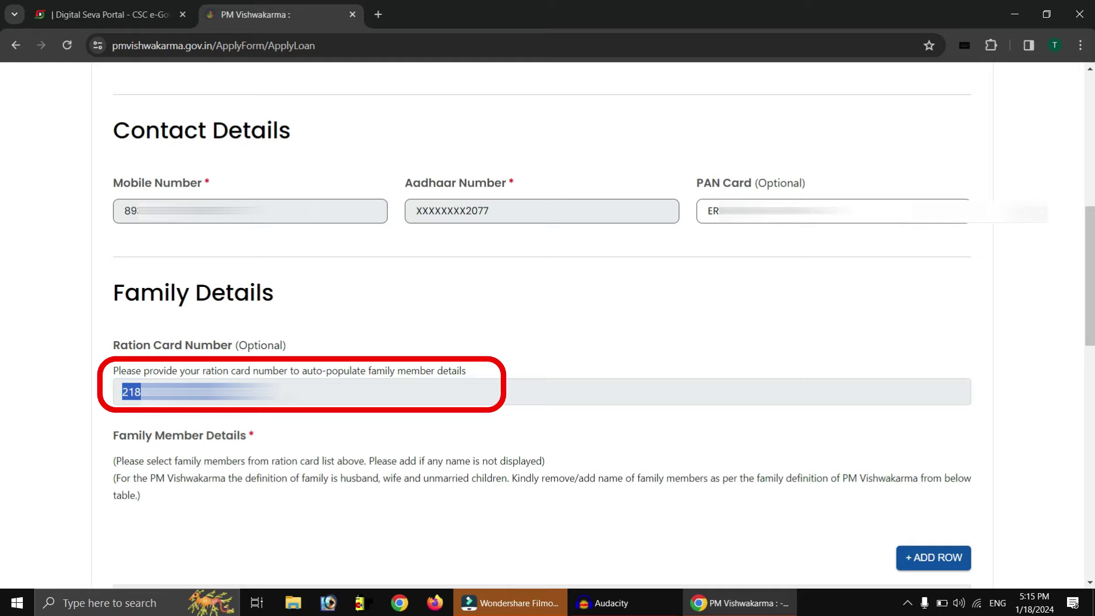
key(Right)
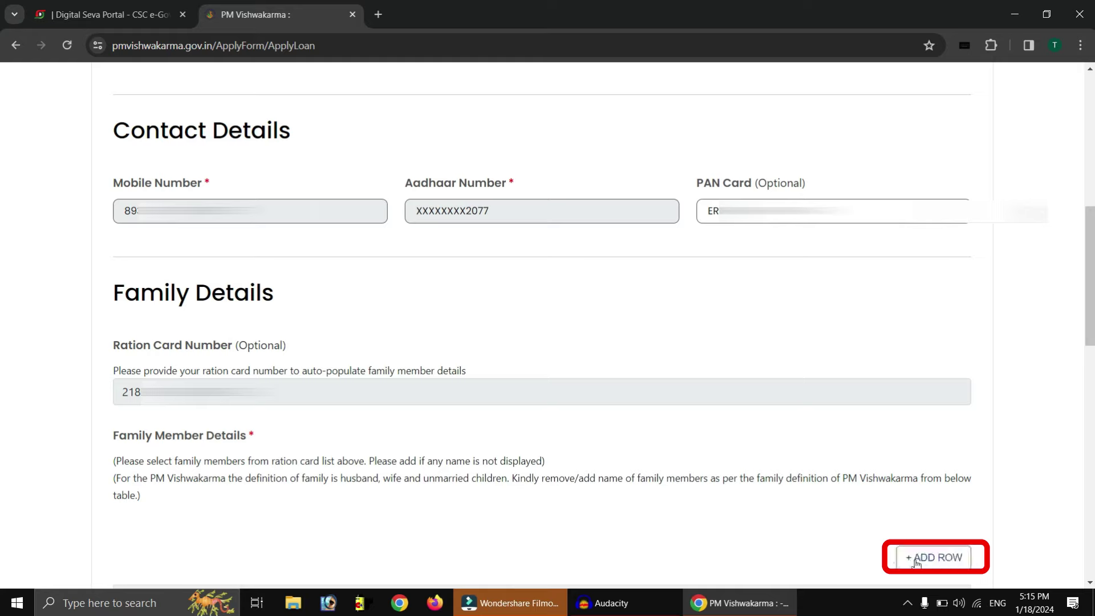
scroll(916, 564, down, 6)
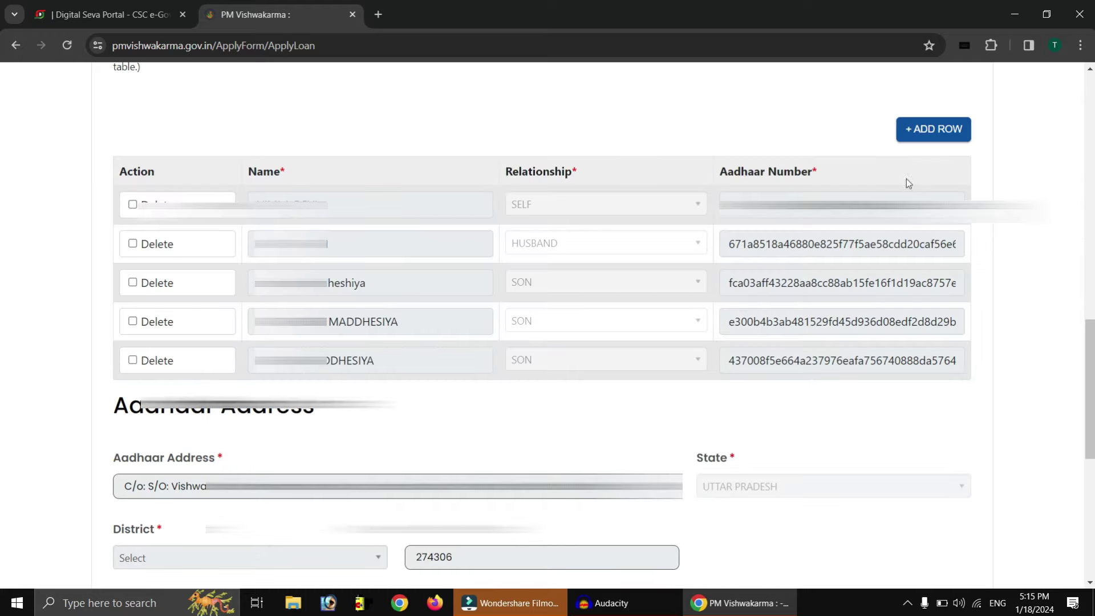